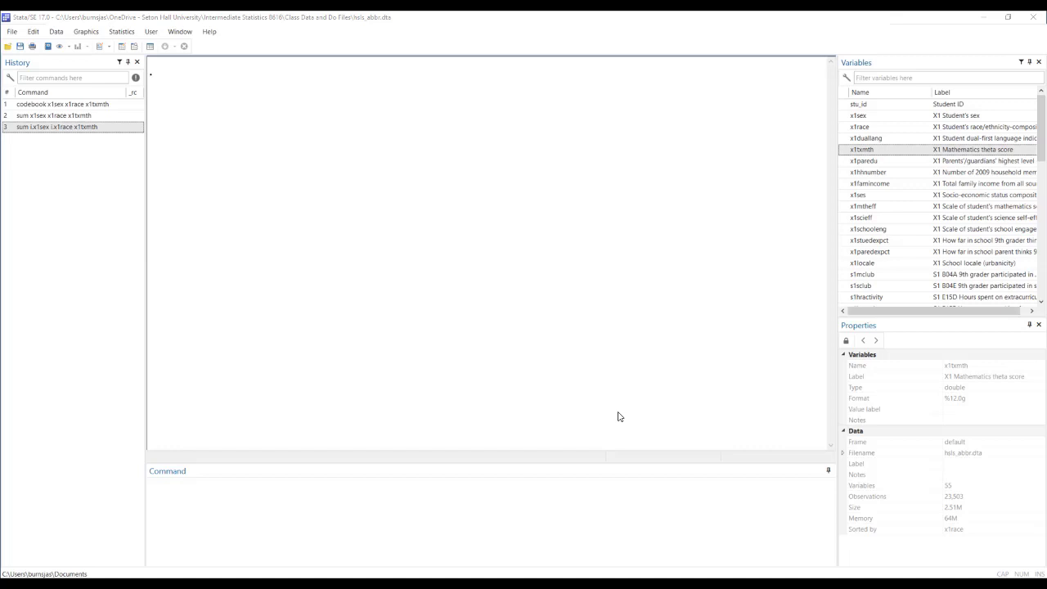
Plot the kernel density of the mathematics theta score with kdensity x1txmth and close the graph.
left_click(864, 152)
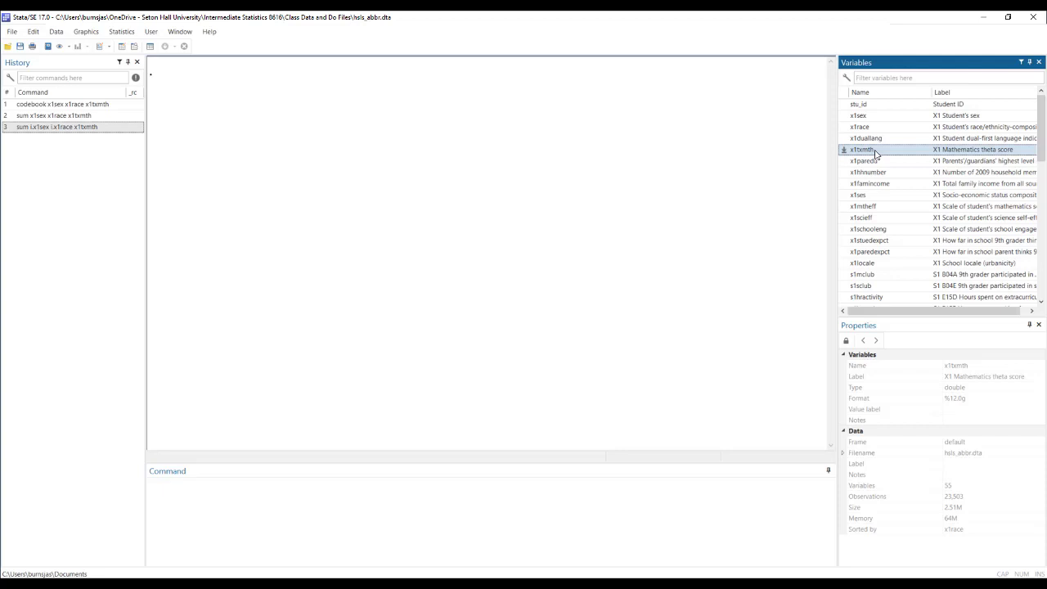
left_click(486, 507)
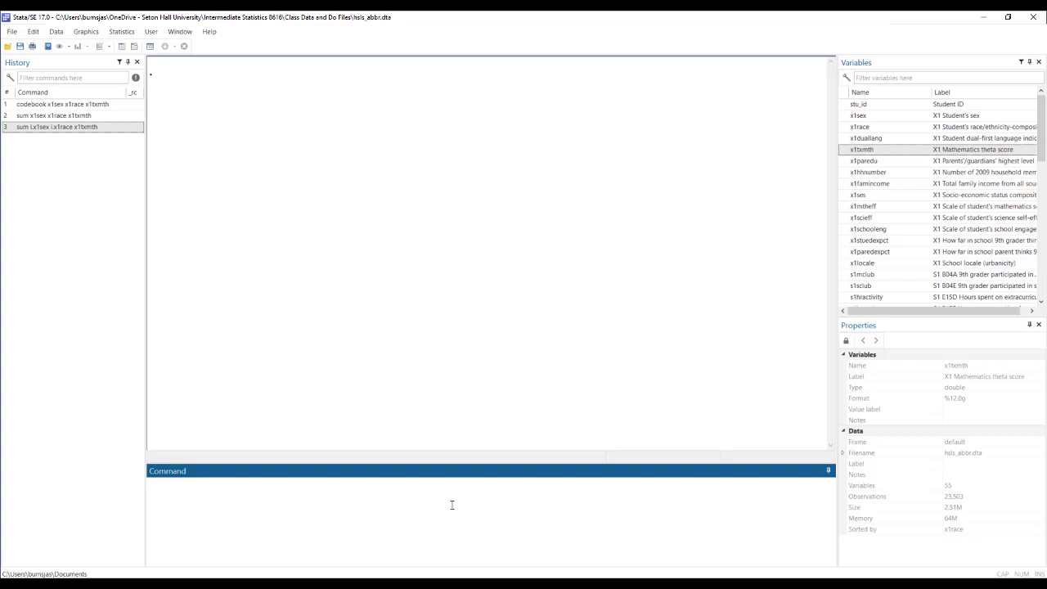
type("kdensity")
left_click(844, 150)
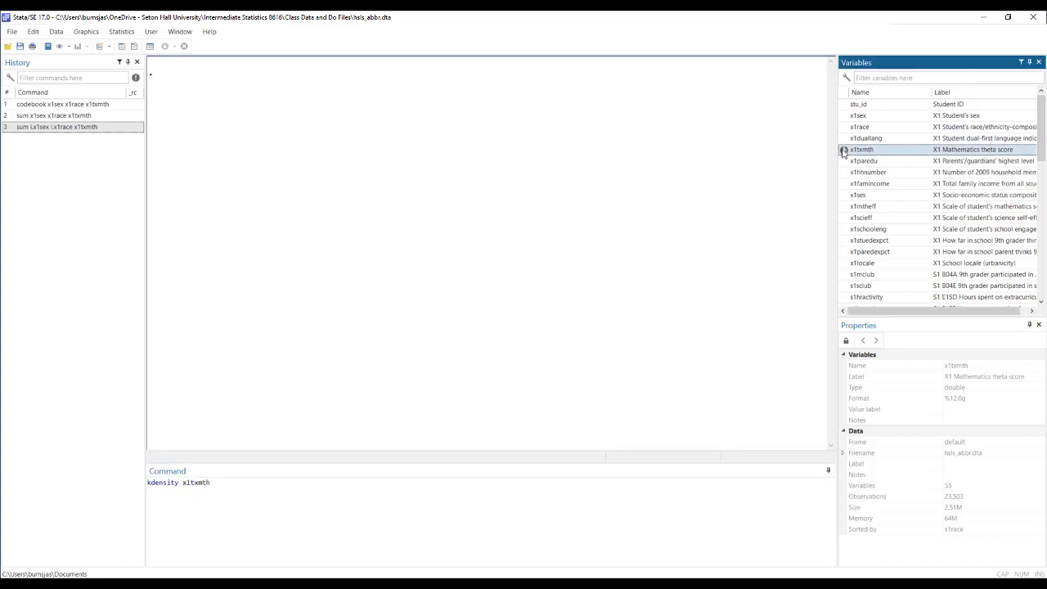
left_click(420, 487)
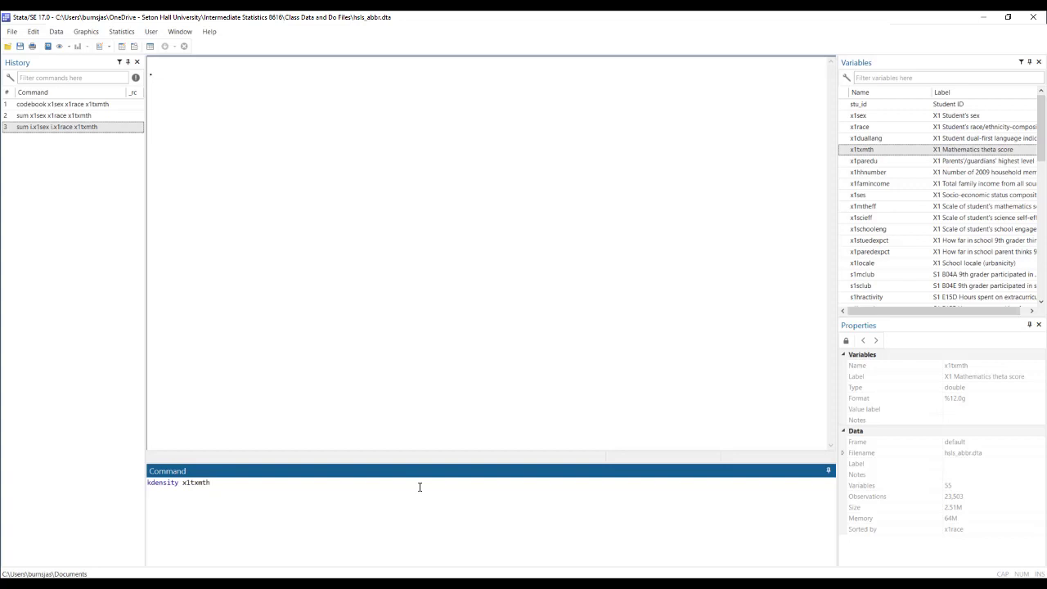
key("Return")
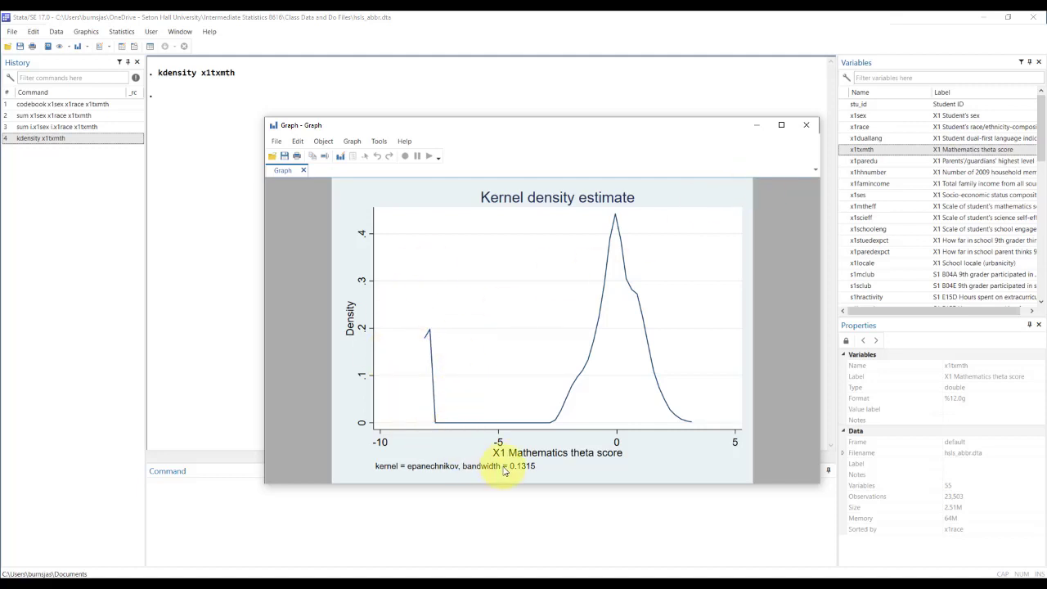
left_click(810, 125)
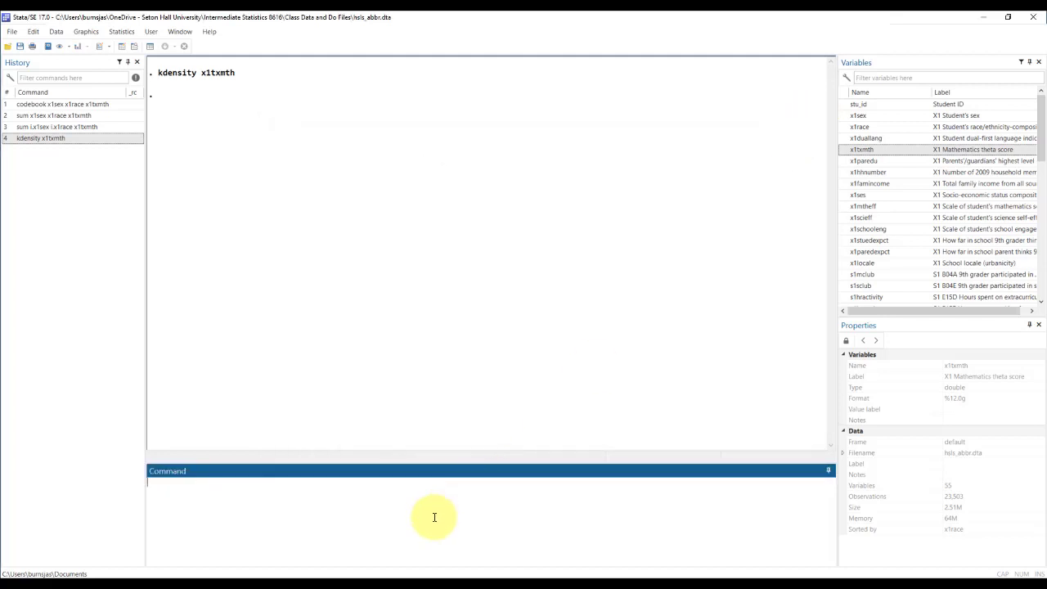
Recode the -8 values of x1txmth to missing with replace x1txmth = . if x1txmth == -8.
type("replace")
double_click(855, 149)
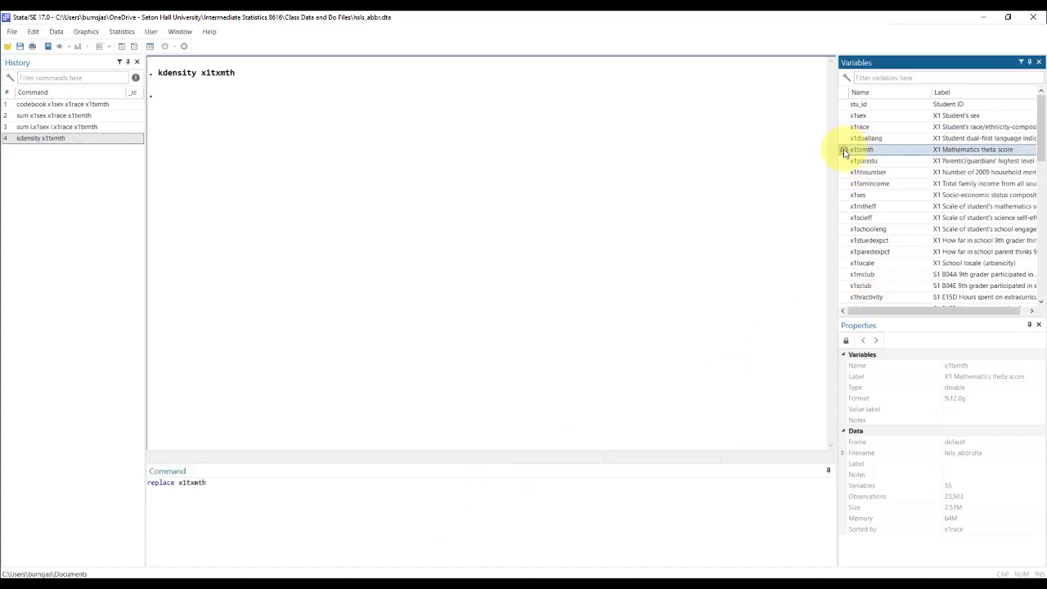
left_click(633, 524)
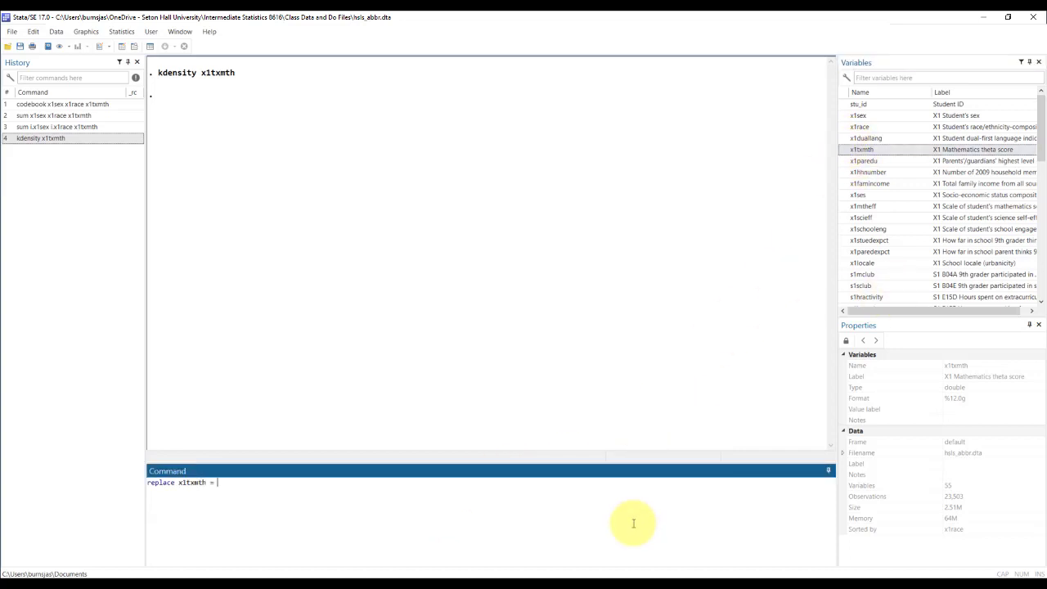
type("= . if")
double_click(845, 151)
left_click(618, 504)
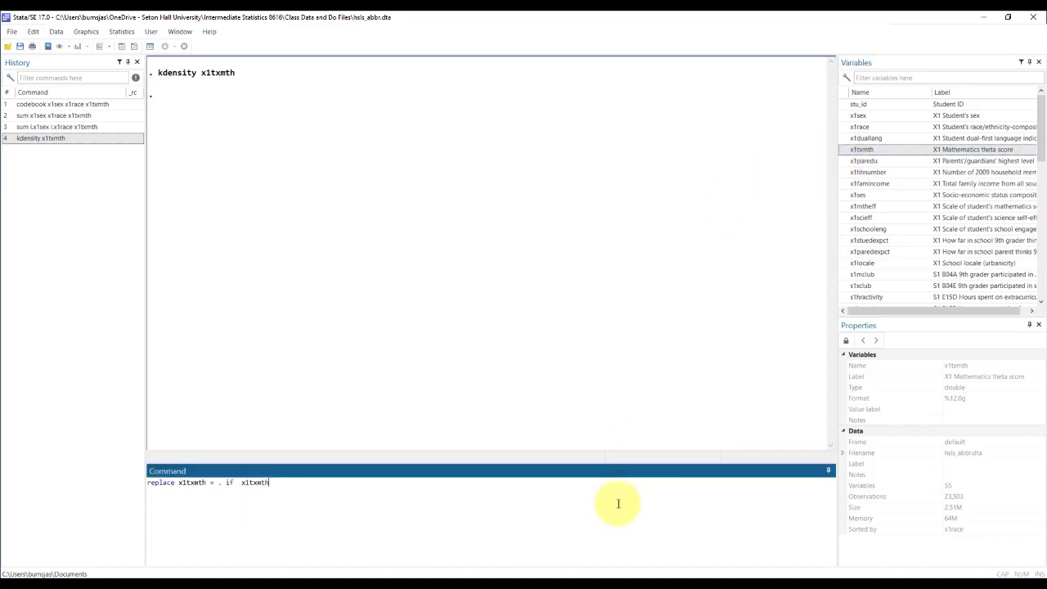
type("== -8")
key("Return")
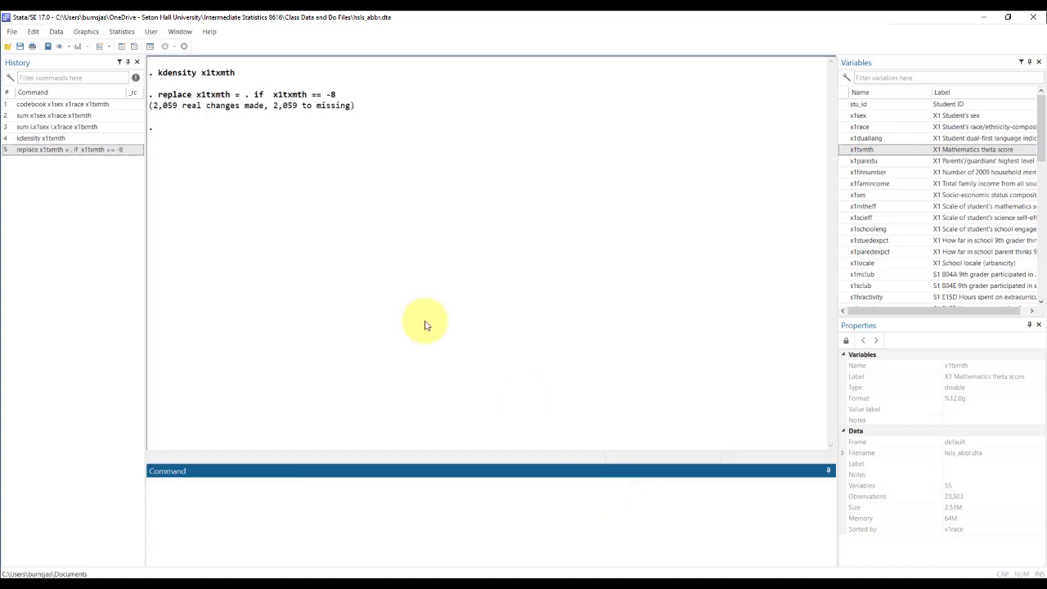
Rerun the earlier kdensity x1txmth command on the recoded data and close the graph.
left_click(49, 139)
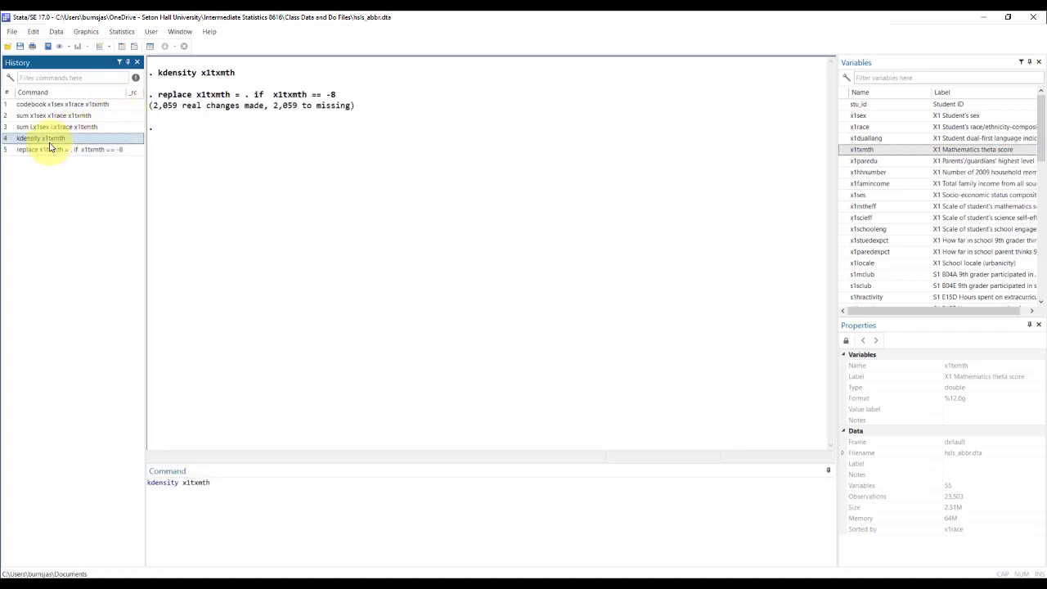
double_click(49, 141)
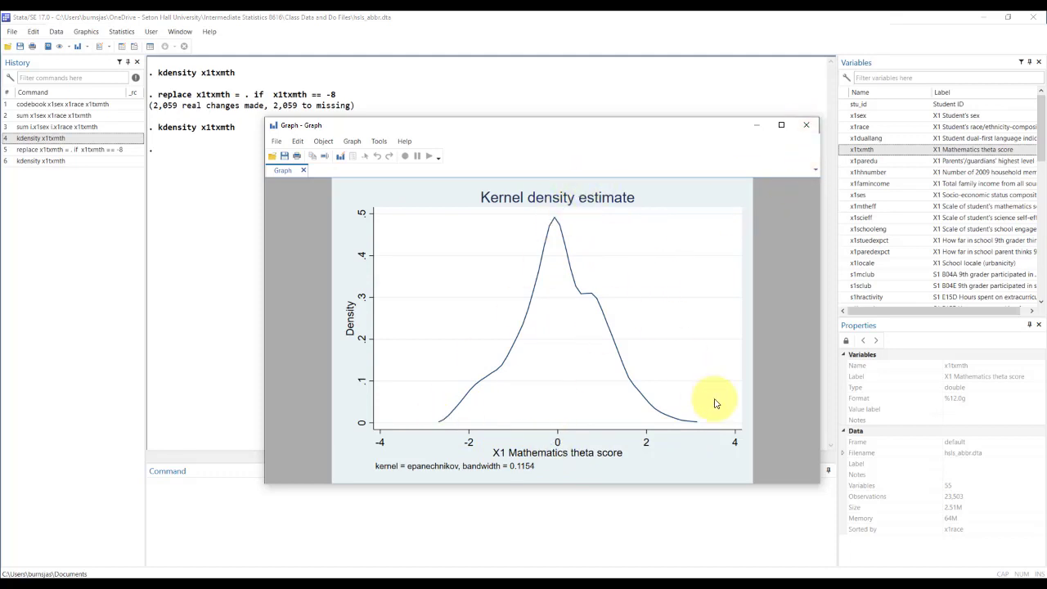
left_click(806, 125)
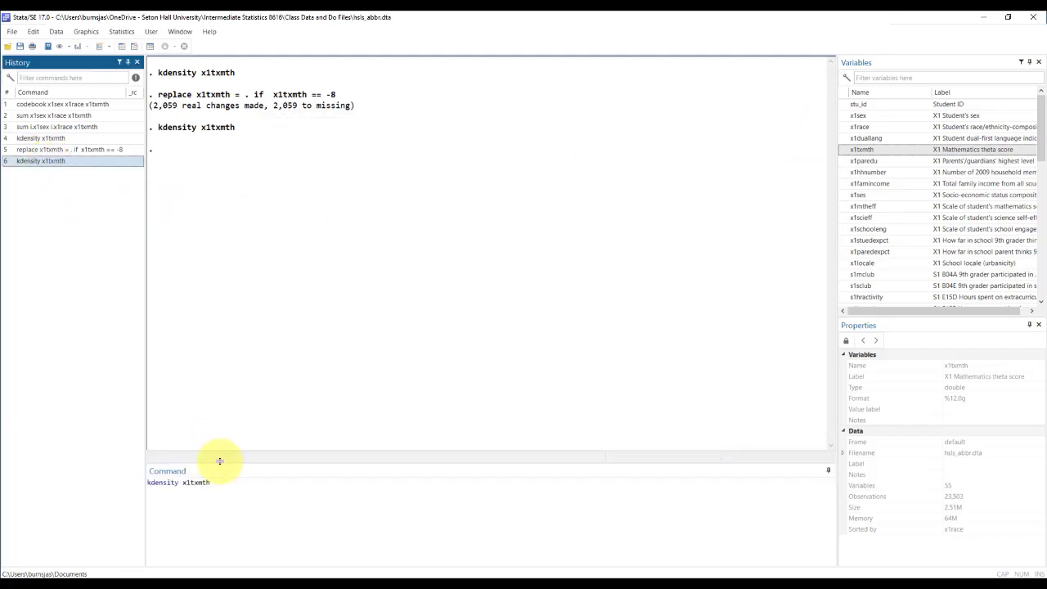
Plot the kernel density of x1txmth with a normal curve overlaid using the normal option, and close the graph.
left_click(243, 482)
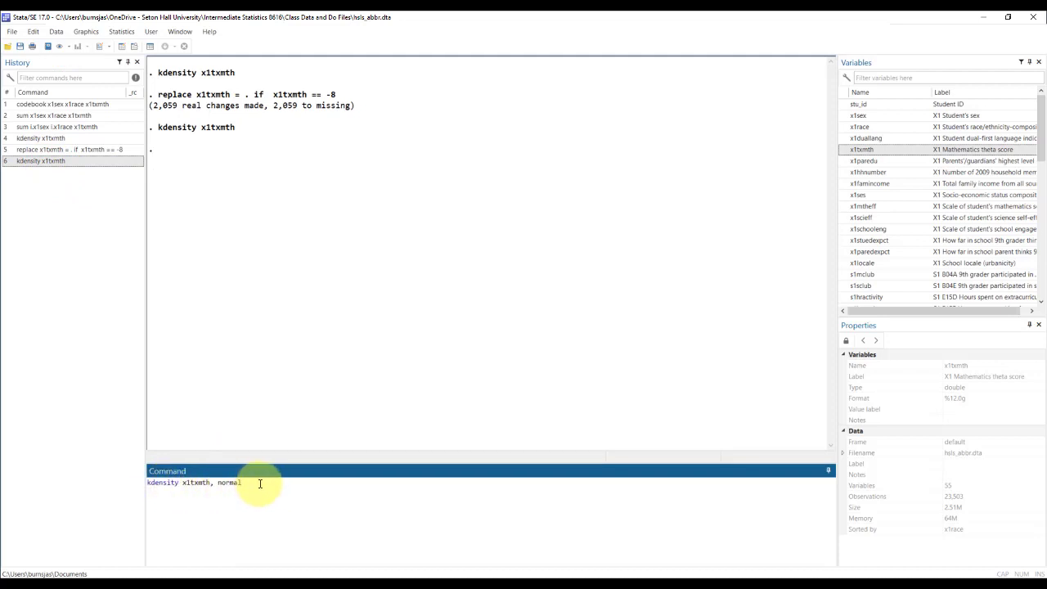
key("Return")
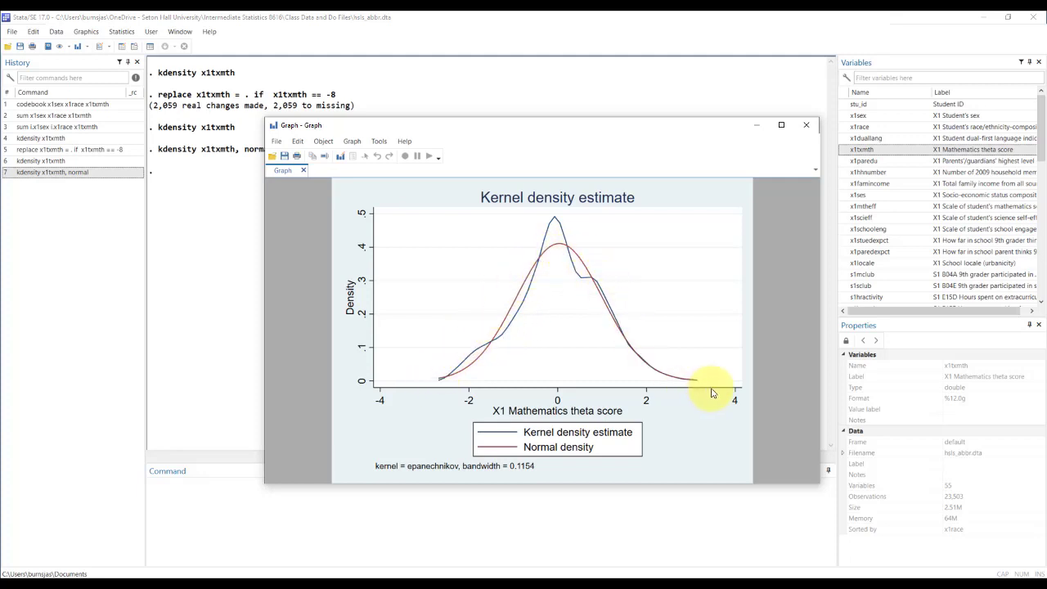
left_click(806, 125)
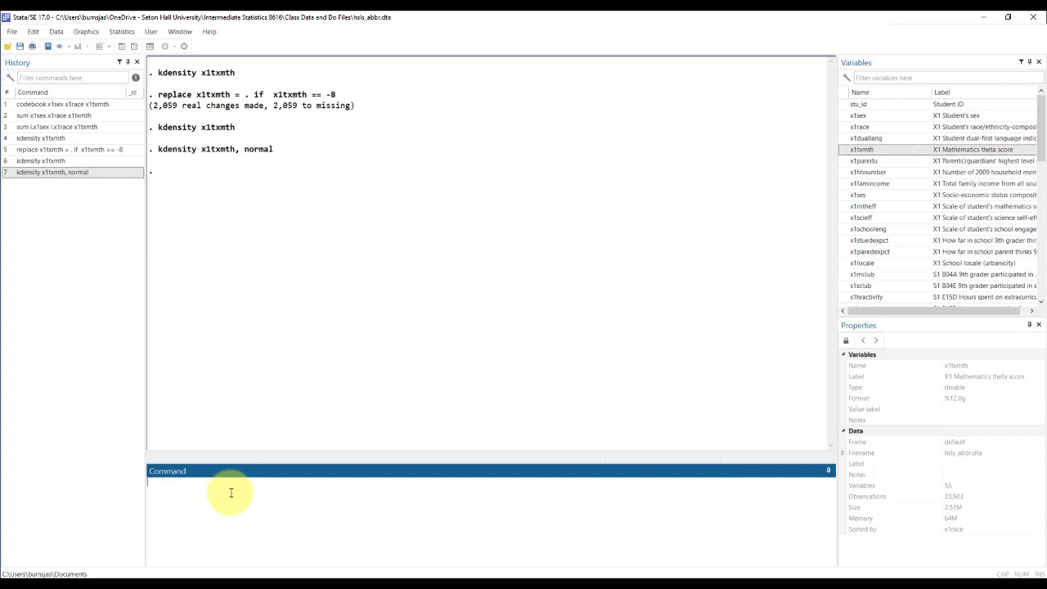
Draw a histogram of x1txmth in percent with hist x1txmth, percent and close the graph.
type("hist")
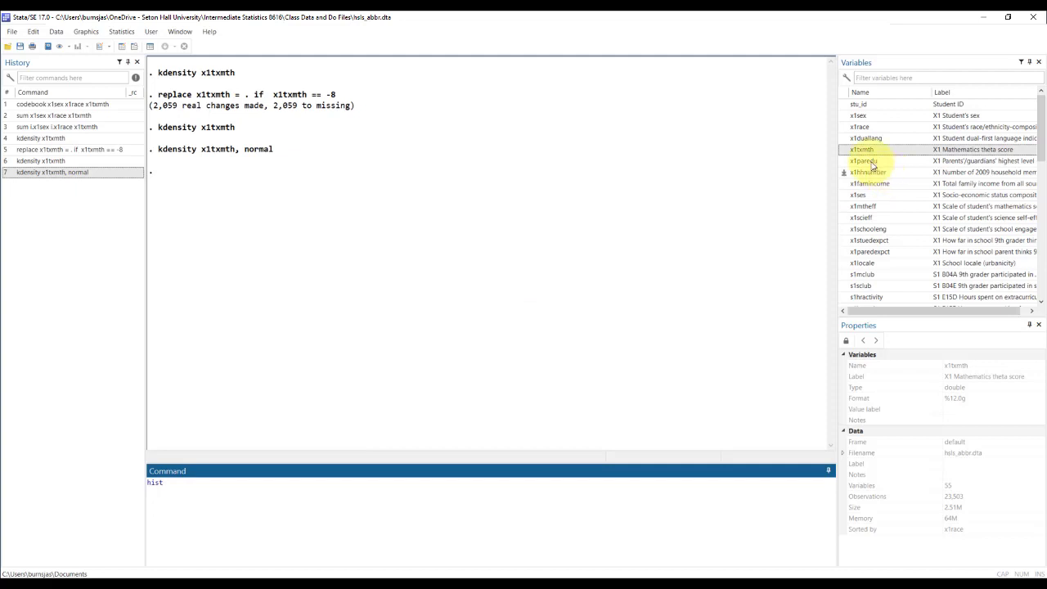
left_click(845, 152)
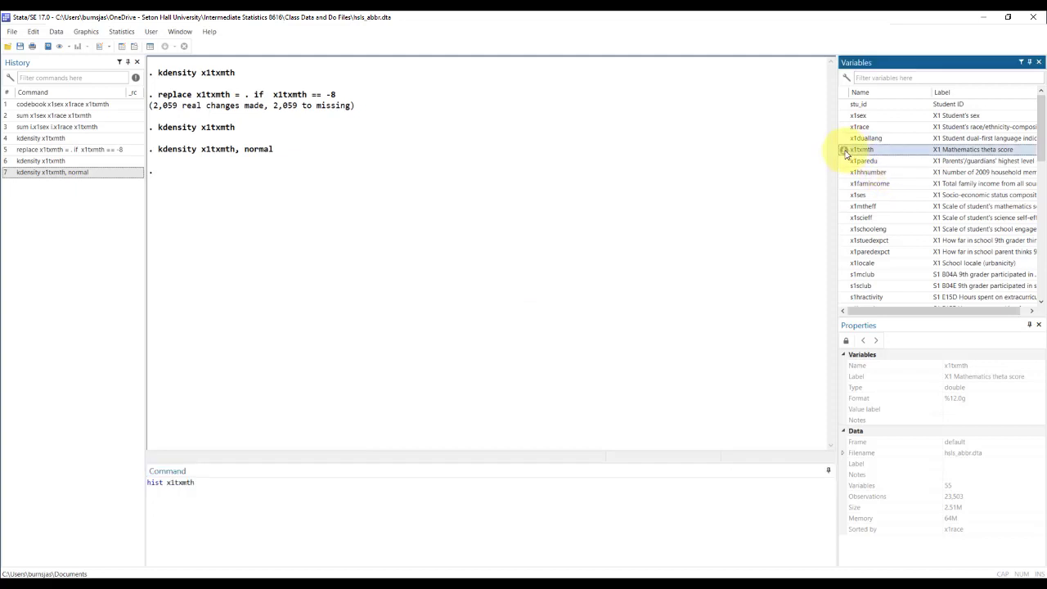
left_click(620, 489)
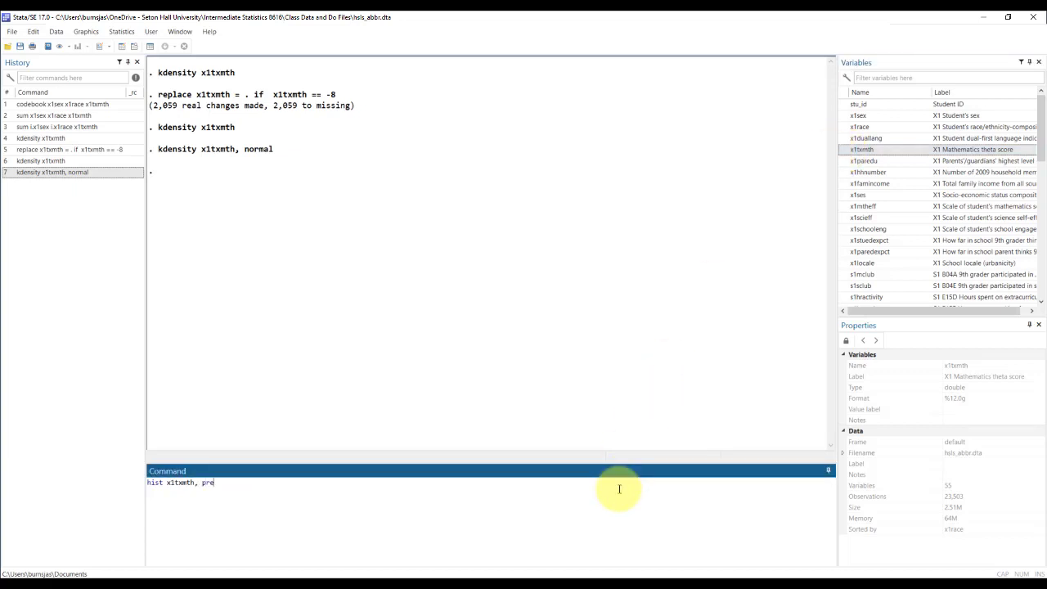
type(", percent")
key("Return")
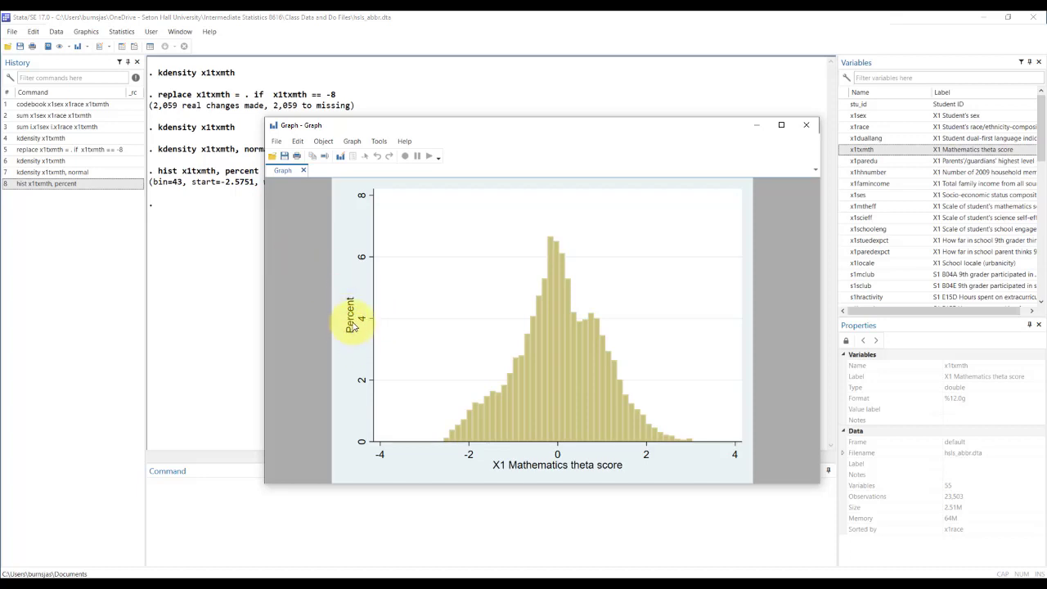
left_click(807, 126)
Remove the percent option from the histogram command, run hist x1txmth on the density scale, and close the graph.
left_click(67, 185)
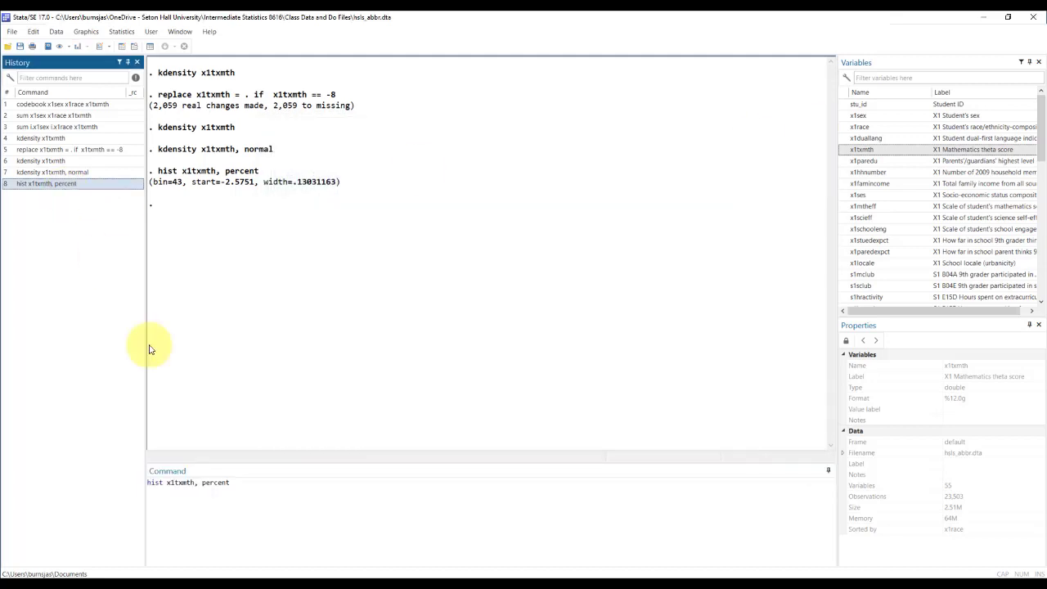
key("BackSpace")
key("BackSpace")
key("BackSpace")
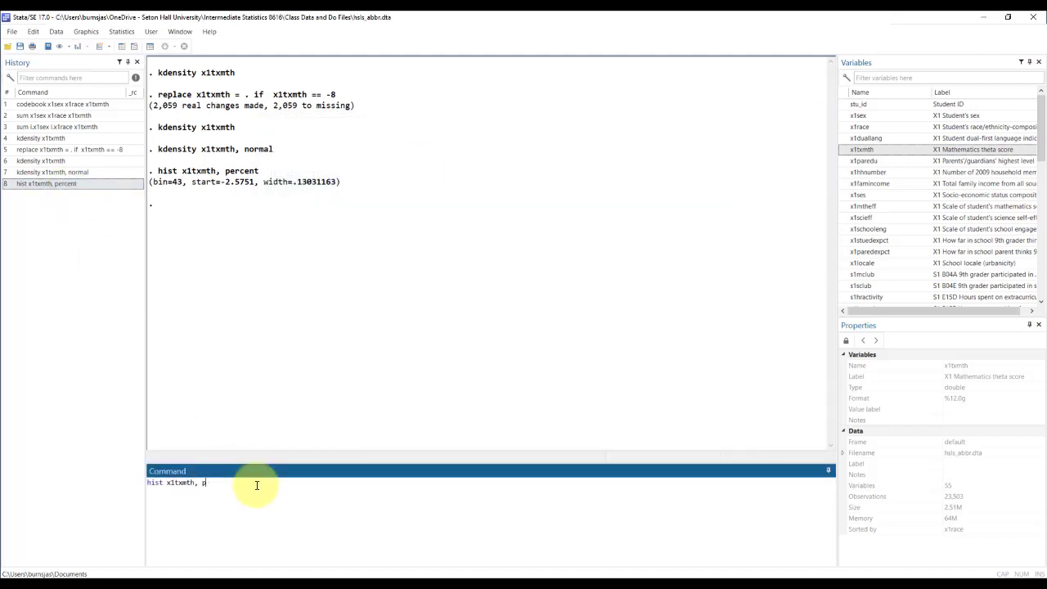
key("Return")
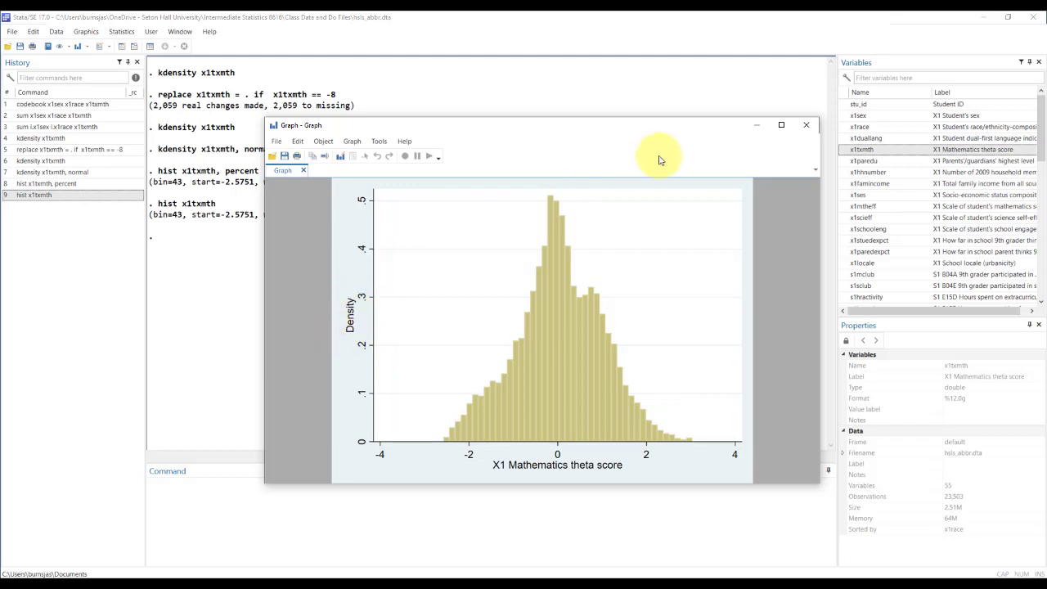
left_click(803, 126)
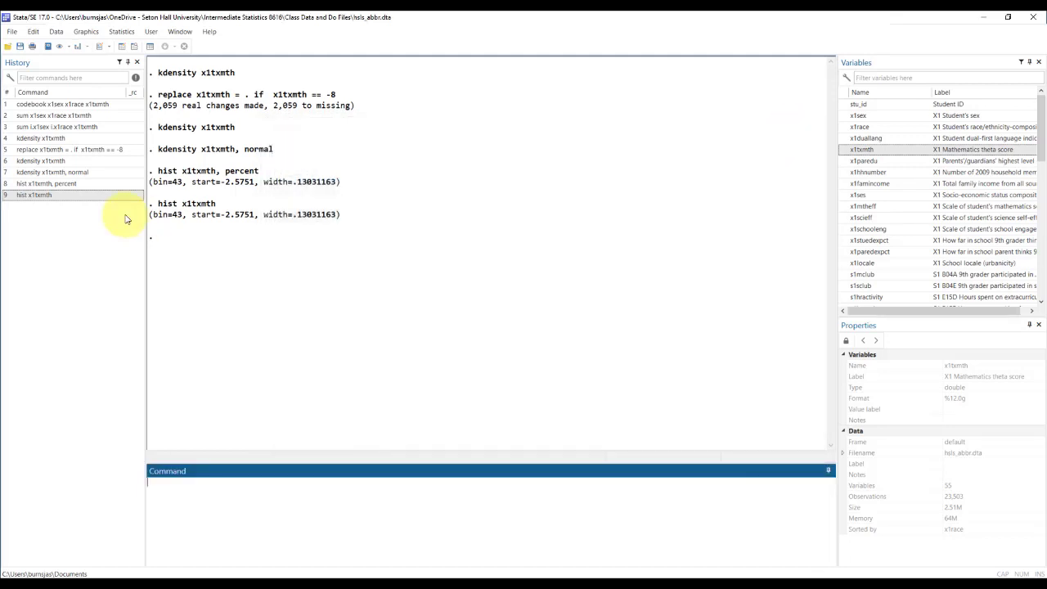
Rerun the percent histogram of x1txmth and plot it again with a normal curve using hist x1txmth, percent normal.
double_click(62, 185)
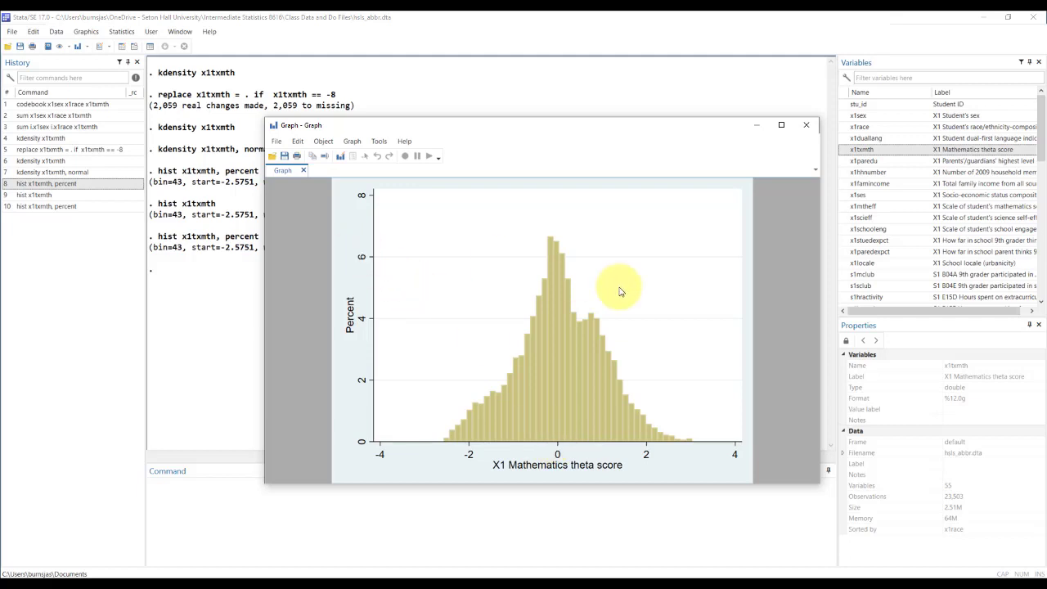
left_click(805, 126)
left_click(70, 209)
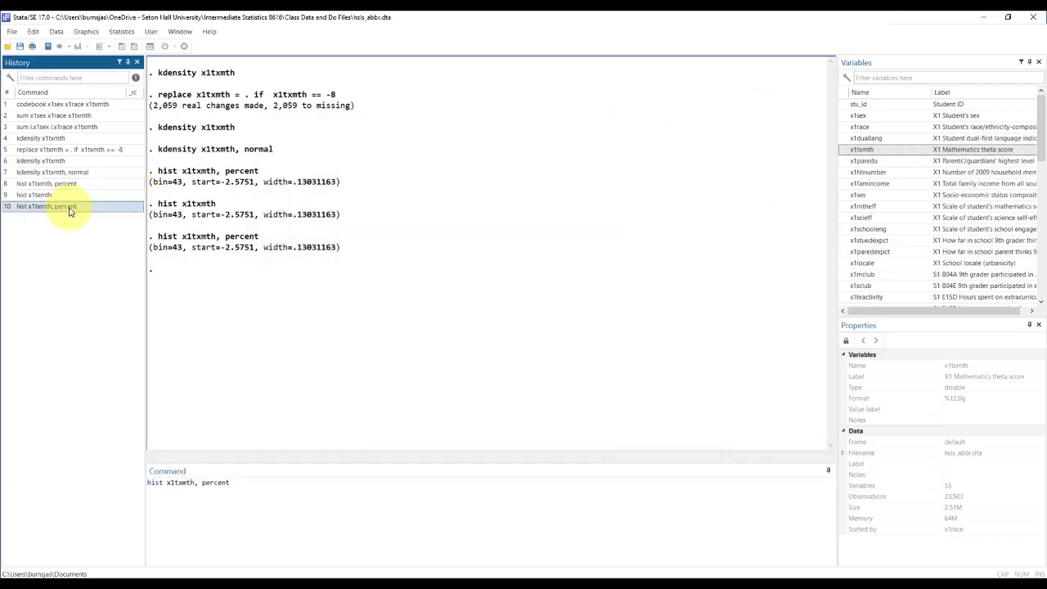
left_click(317, 493)
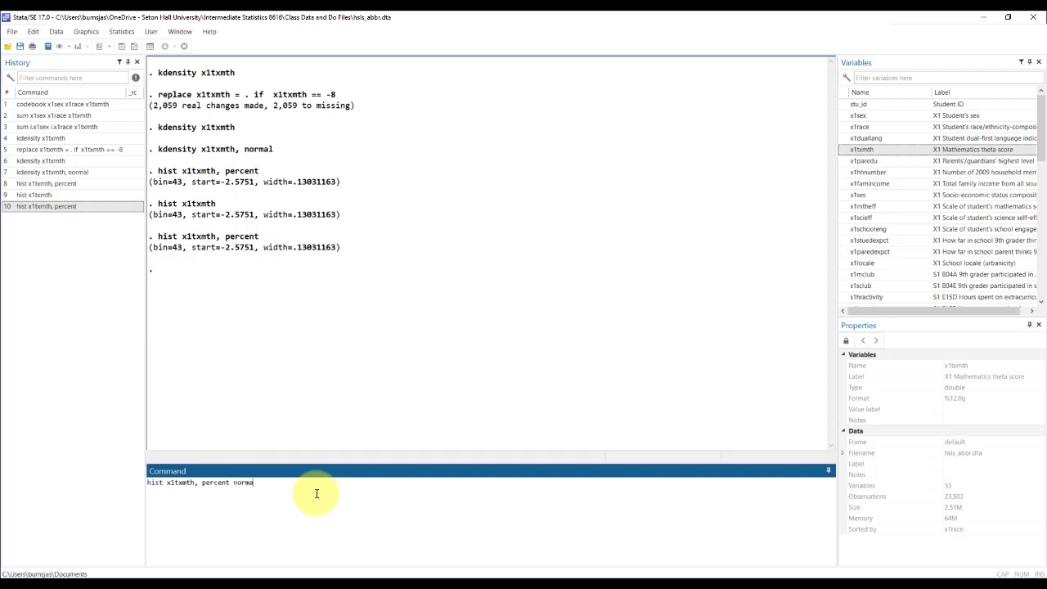
key("Return")
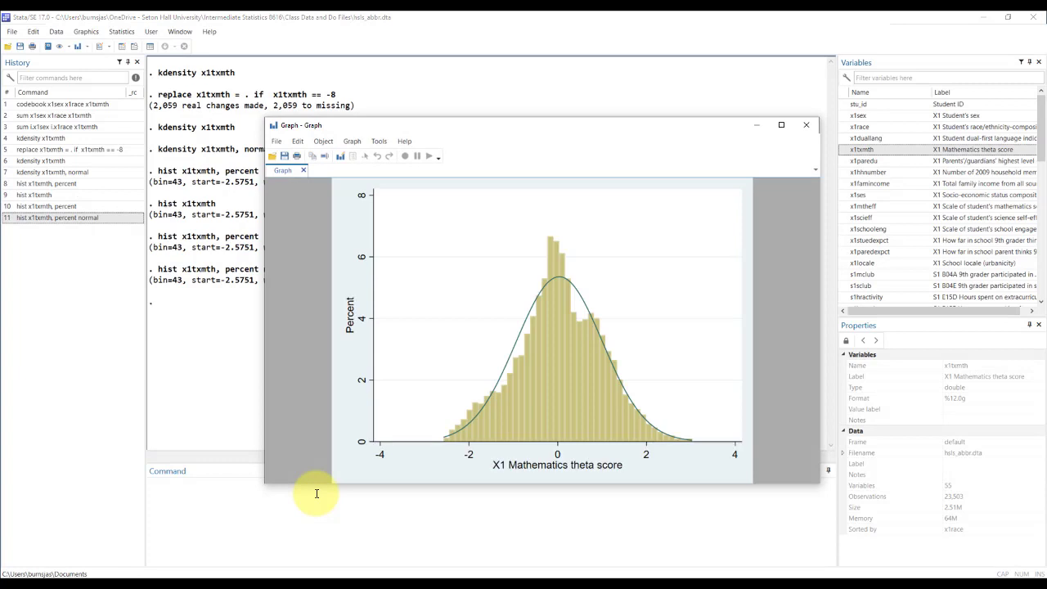